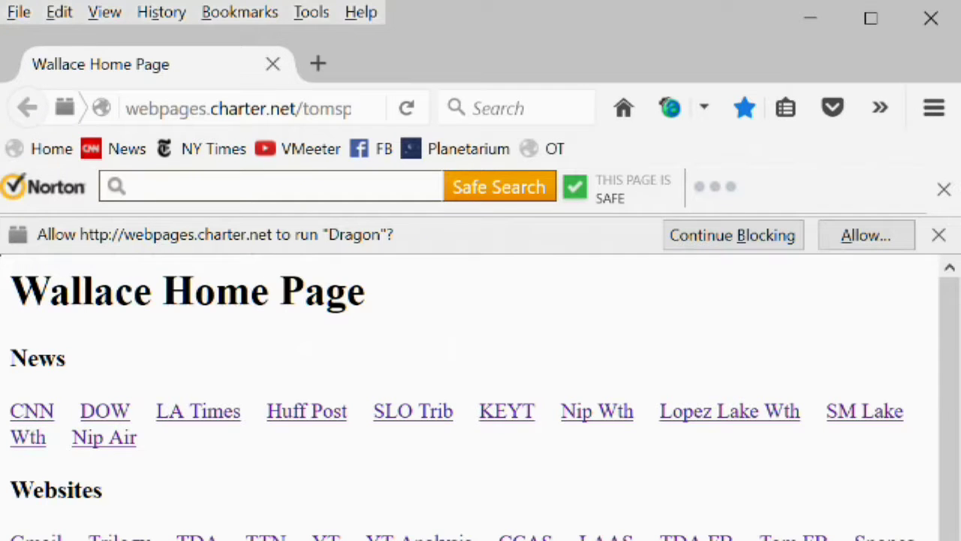
Step: Open a new tab beside the home page and load the CNN News bookmark in it
{"action": "left_click", "coordinate": [18, 12]}
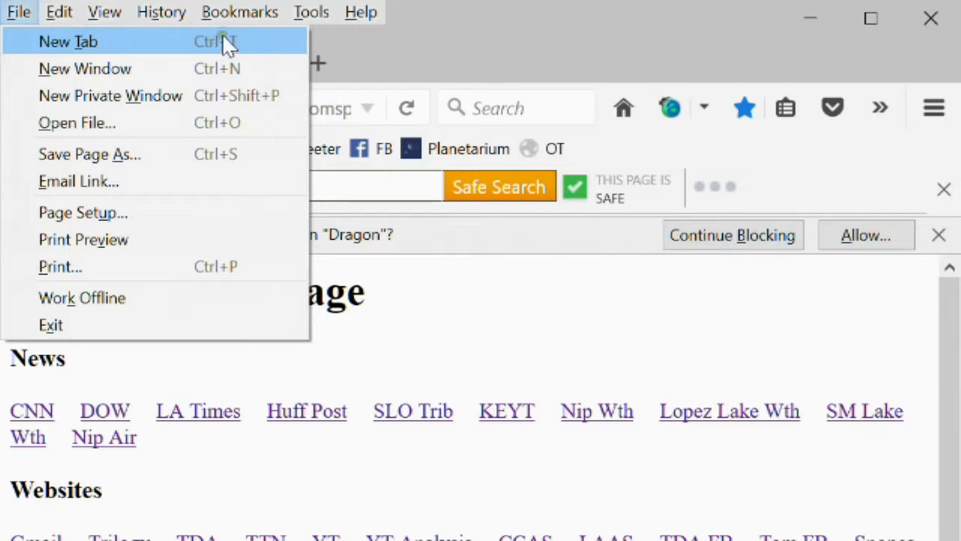
{"action": "left_click", "coordinate": [522, 15]}
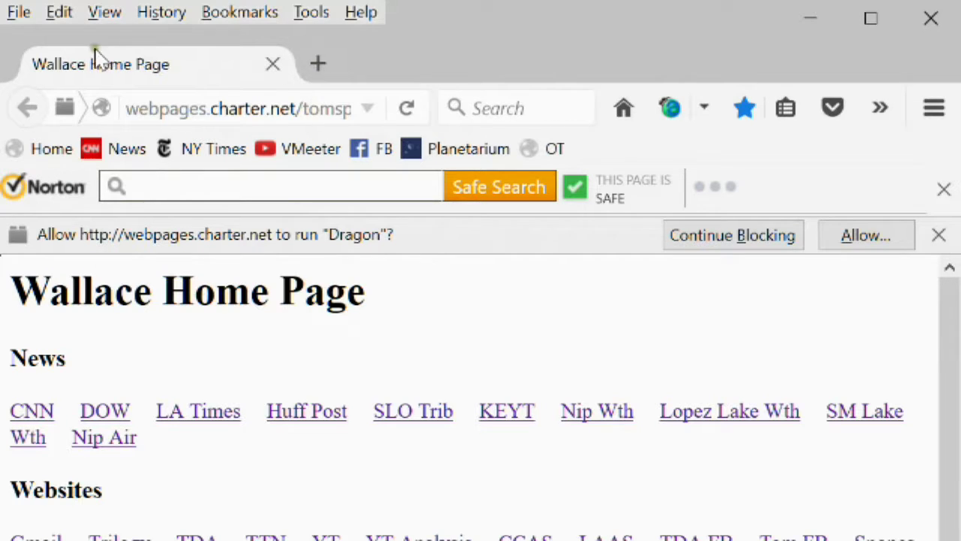
{"action": "left_click", "coordinate": [319, 63]}
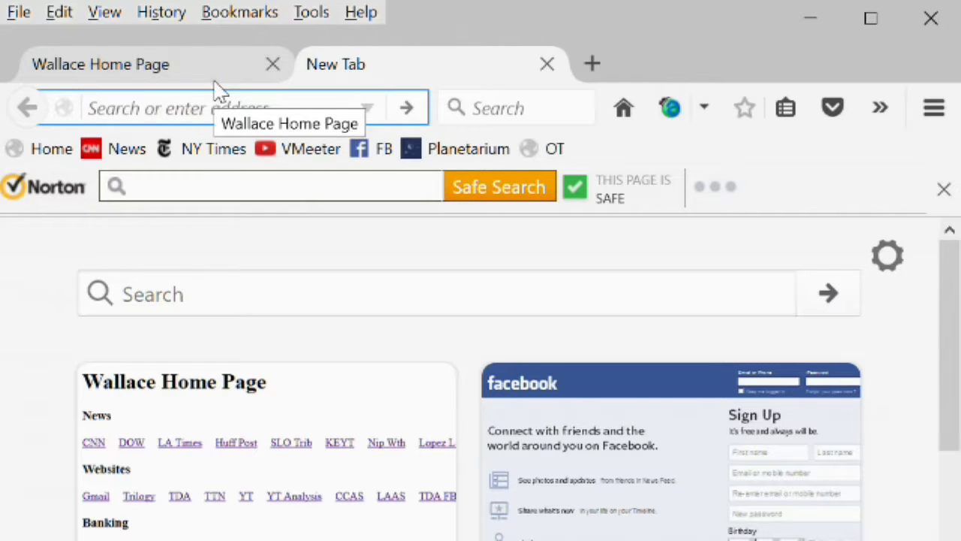
{"action": "left_click", "coordinate": [120, 149]}
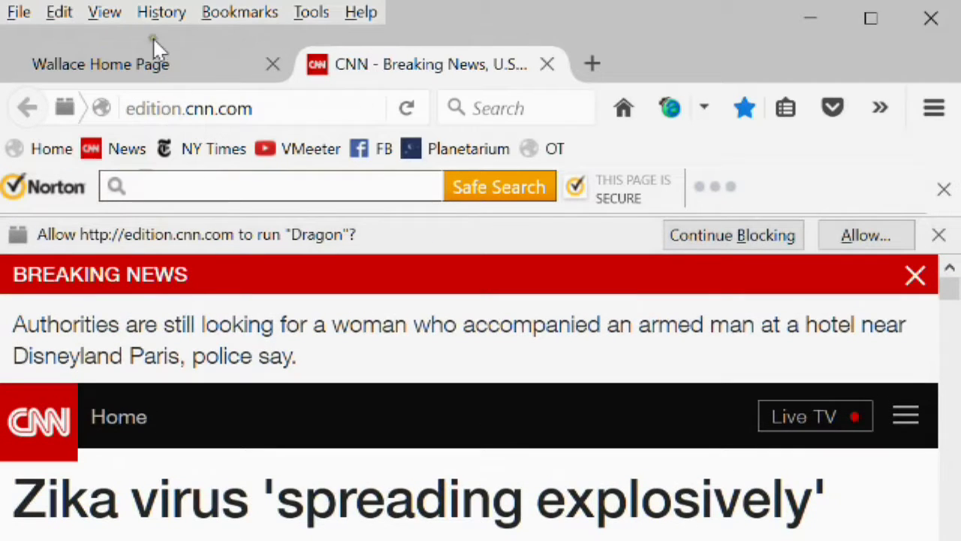
Step: Switch back and forth between the home page tab and the CNN tab
{"action": "left_click", "coordinate": [154, 68]}
{"action": "left_click", "coordinate": [402, 67]}
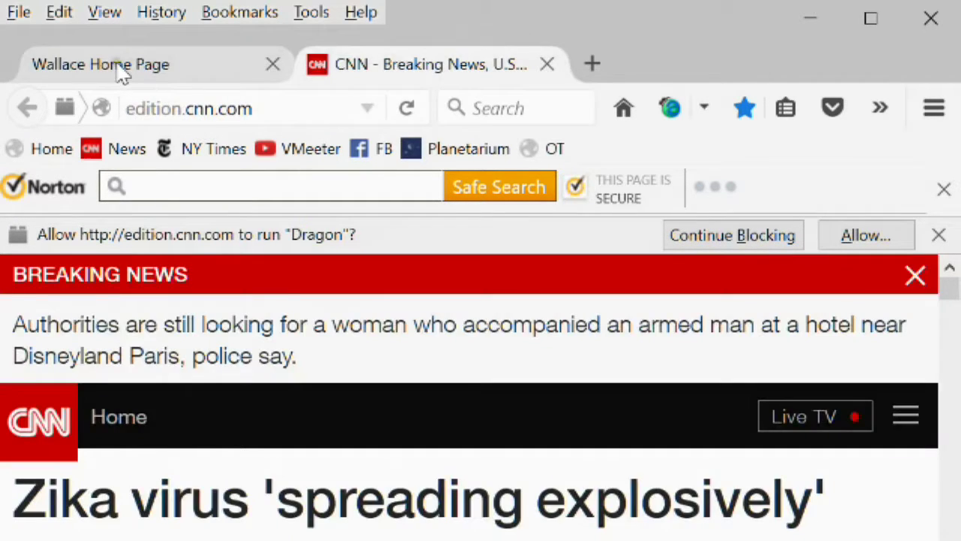
{"action": "left_click", "coordinate": [120, 69]}
{"action": "left_click", "coordinate": [366, 64]}
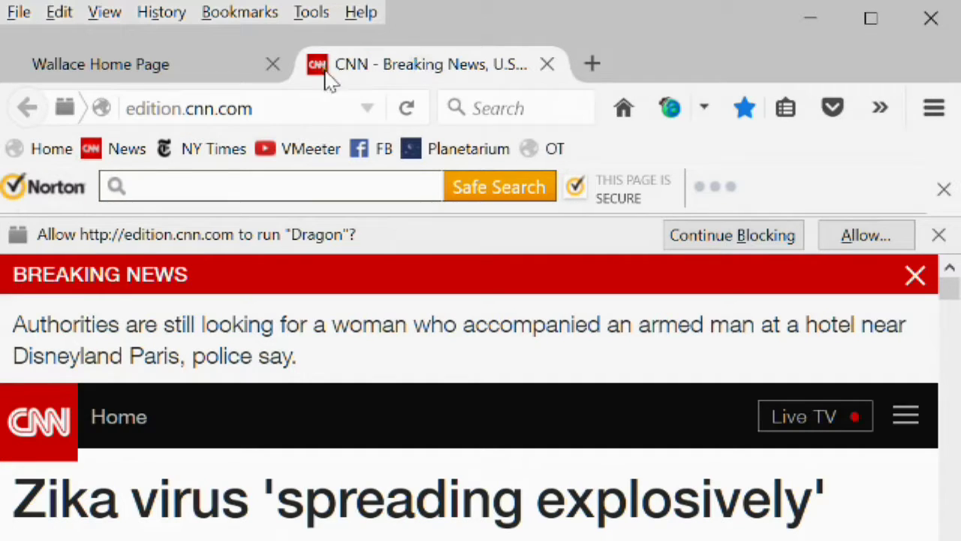
{"action": "left_click", "coordinate": [434, 63]}
Step: Detach the CNN tab into its own window, move that window across the screen, and close it
{"action": "left_click_drag", "start_coordinate": [420, 64], "coordinate": [225, 411]}
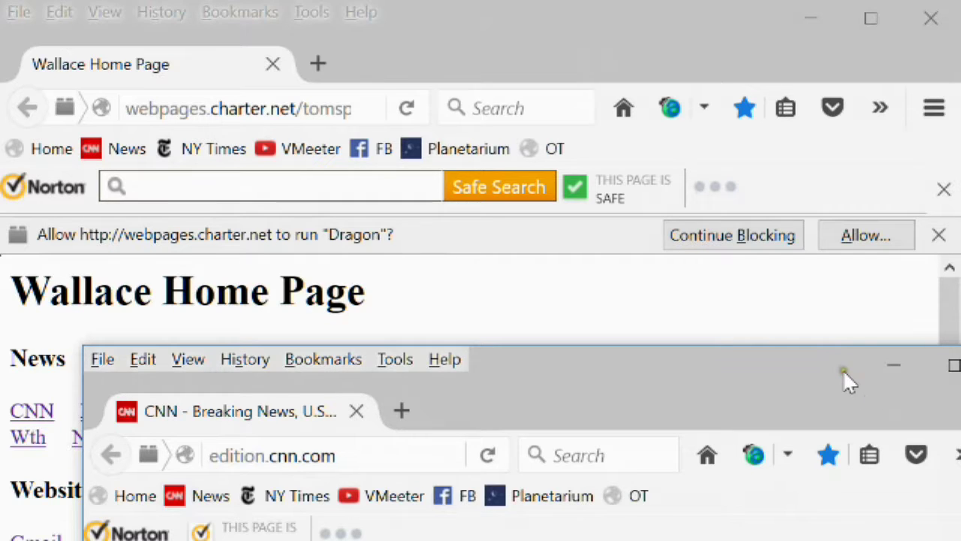
{"action": "left_click_drag", "start_coordinate": [843, 370], "coordinate": [531, 394]}
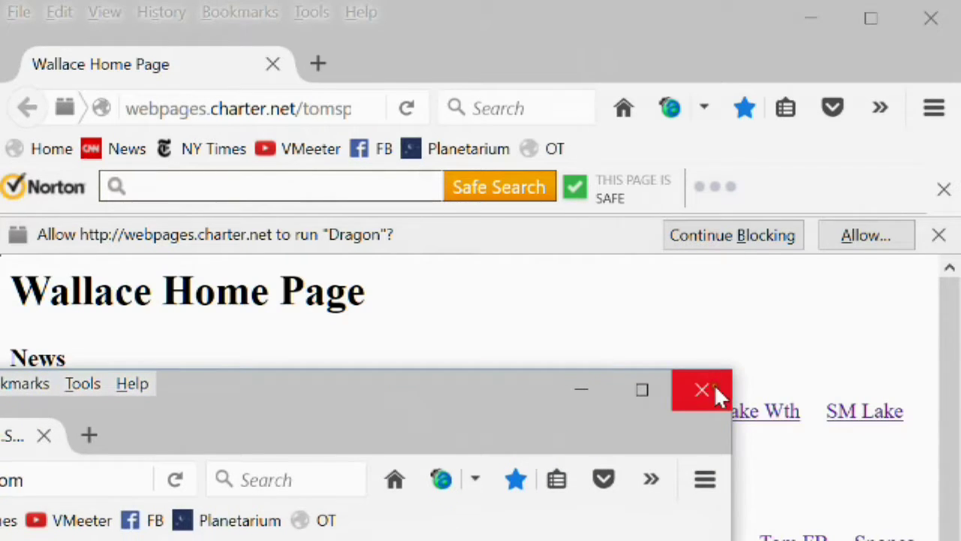
{"action": "left_click", "coordinate": [714, 390]}
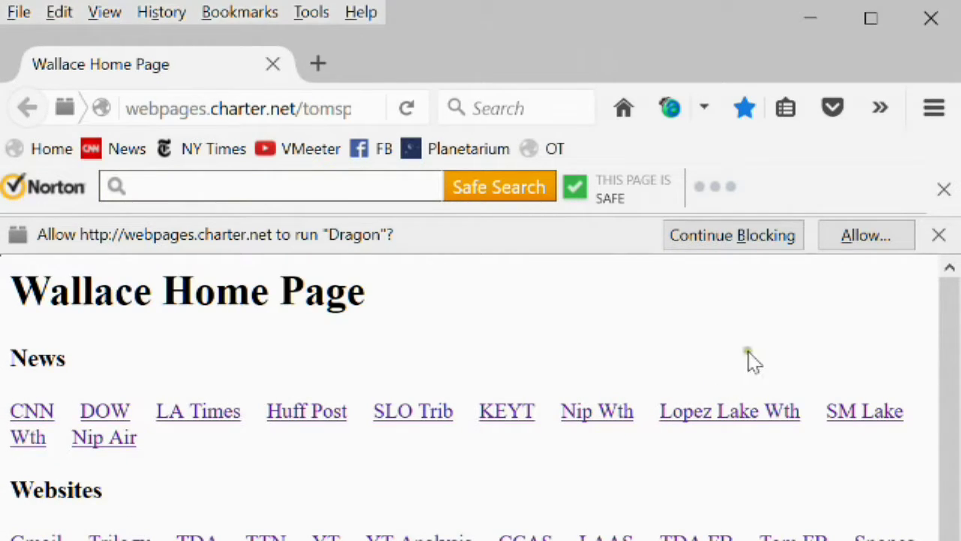
Step: Open a second browser window with the home page and move it away from the first window
{"action": "left_click", "coordinate": [18, 12]}
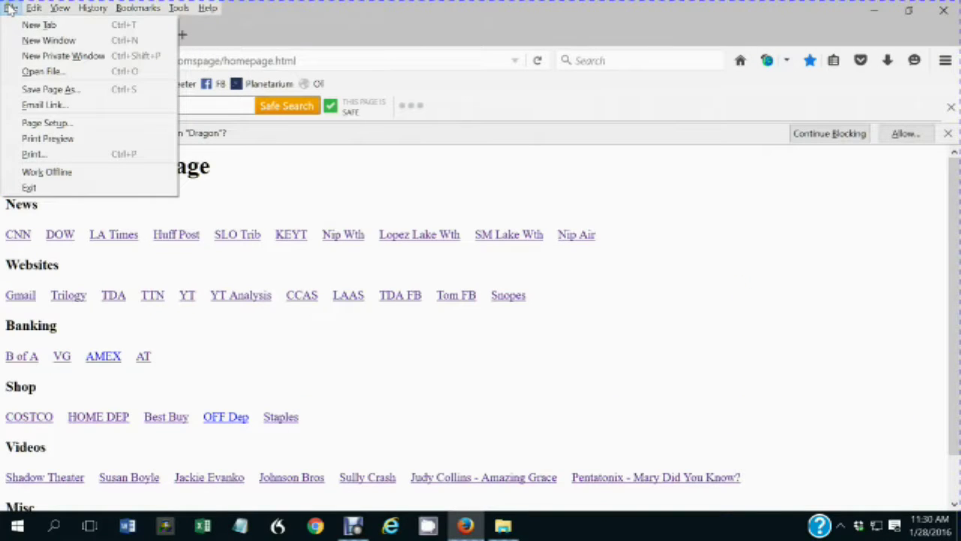
{"action": "left_click", "coordinate": [11, 9]}
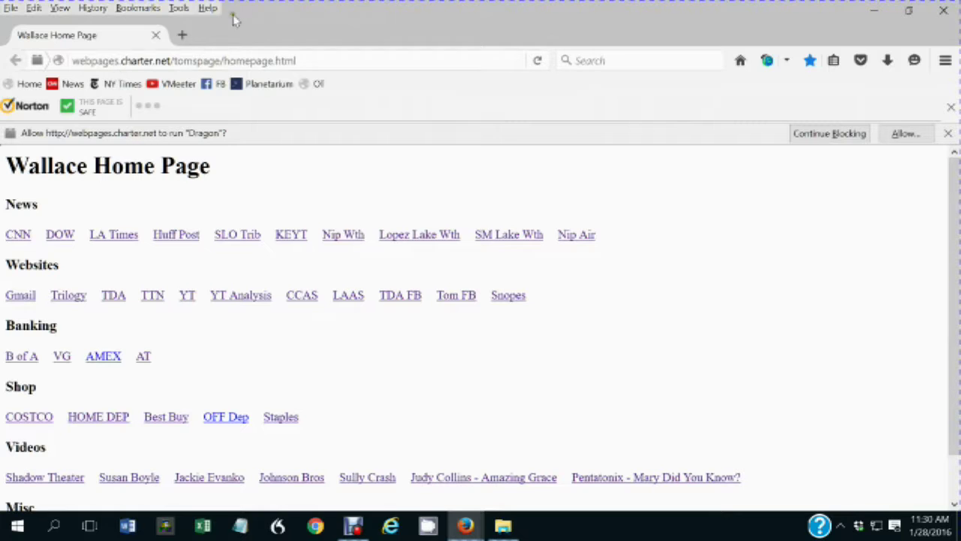
{"action": "left_click_drag", "start_coordinate": [263, 4], "coordinate": [368, 69]}
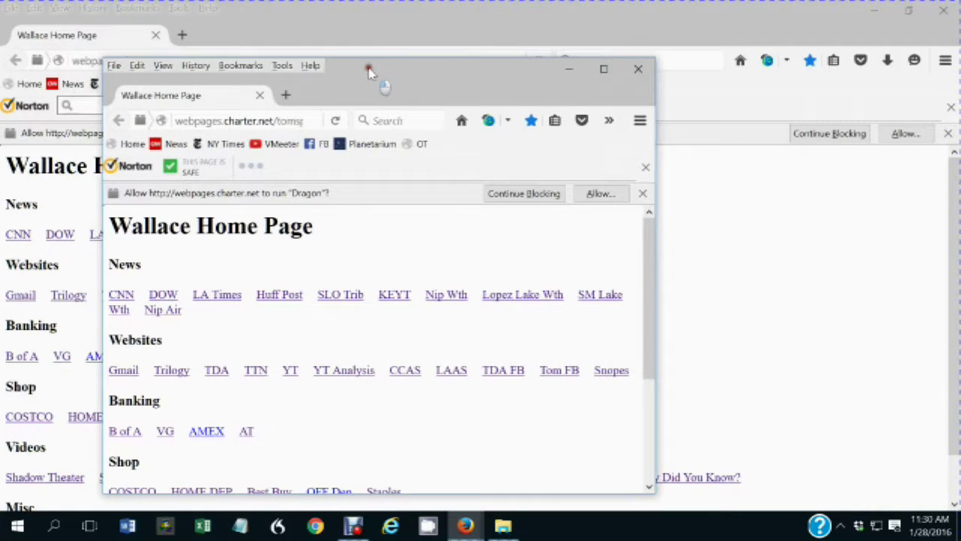
{"action": "left_click_drag", "start_coordinate": [368, 70], "coordinate": [612, 93]}
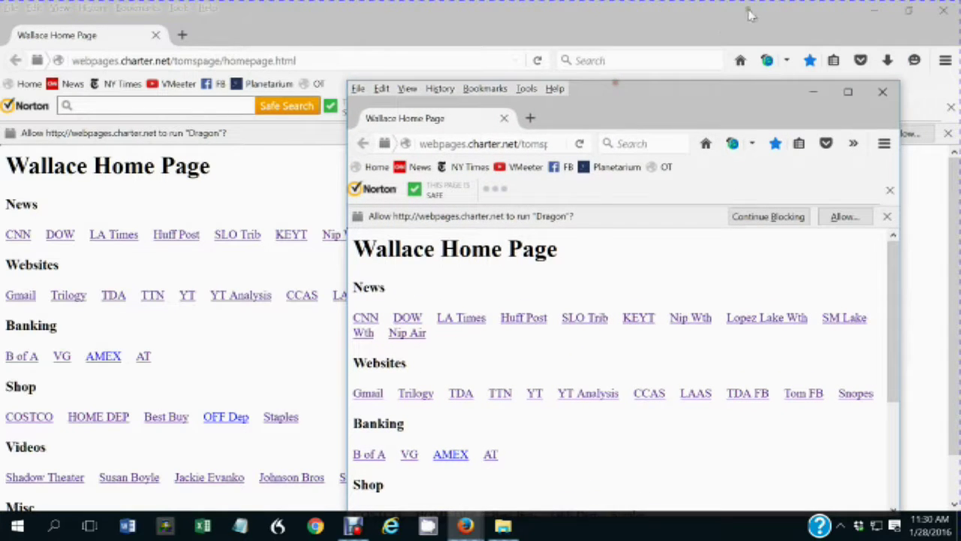
Step: Restore the first window from full screen size and place both browser windows side by side, narrowing the second one
{"action": "left_click", "coordinate": [920, 11]}
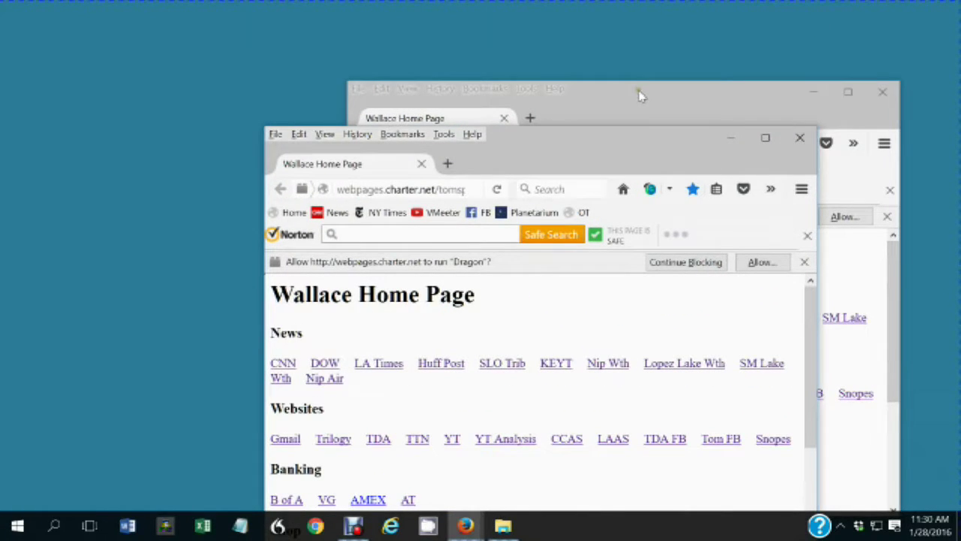
{"action": "left_click_drag", "start_coordinate": [639, 93], "coordinate": [330, 42]}
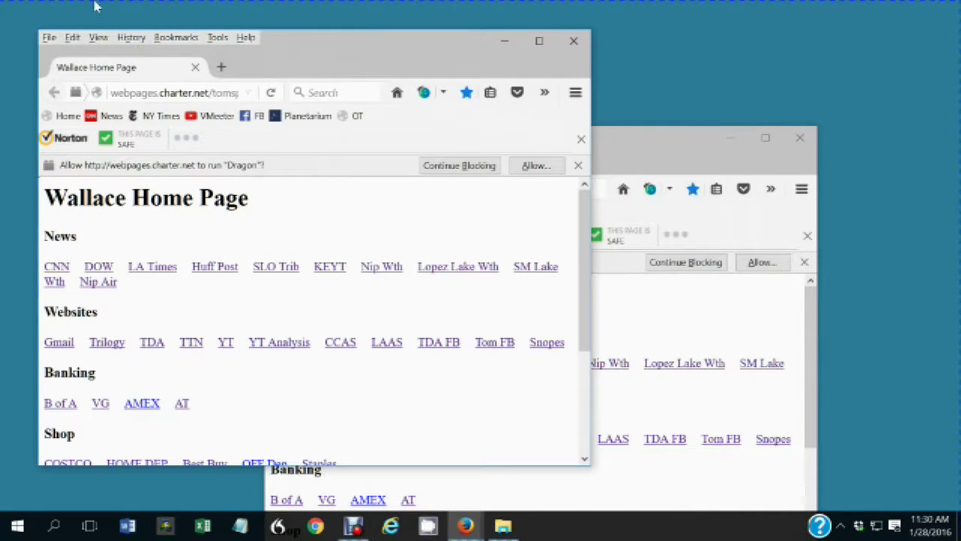
{"action": "left_click_drag", "start_coordinate": [592, 64], "coordinate": [358, 75]}
{"action": "left_click_drag", "start_coordinate": [545, 138], "coordinate": [669, 34]}
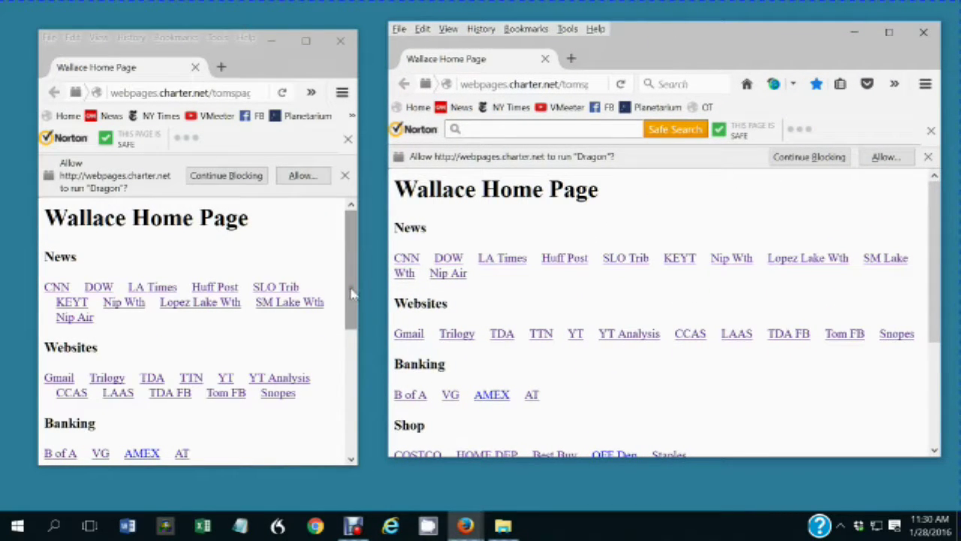
Step: Scroll each home page window independently and open the Gmail link in the wider window
{"action": "left_click_drag", "start_coordinate": [351, 291], "coordinate": [347, 324]}
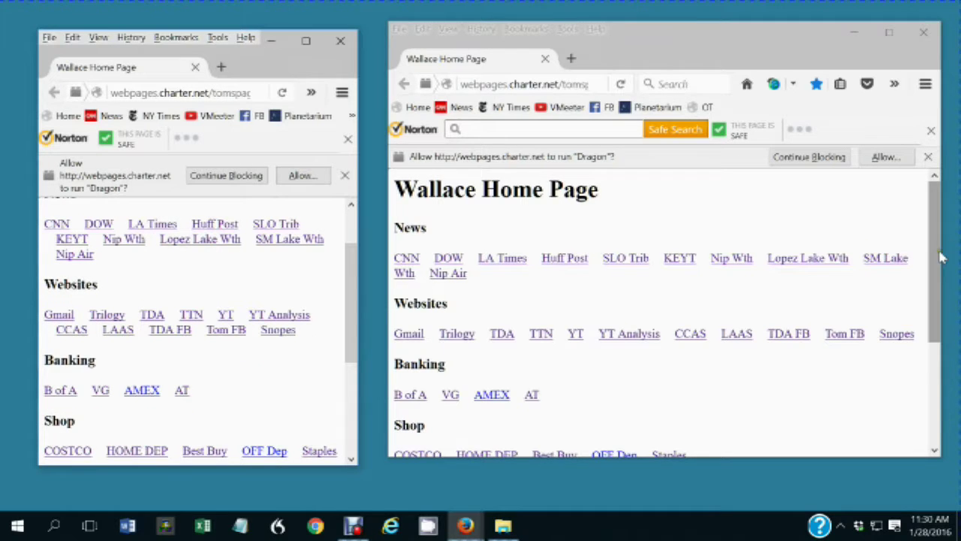
{"action": "left_click_drag", "start_coordinate": [935, 248], "coordinate": [934, 286]}
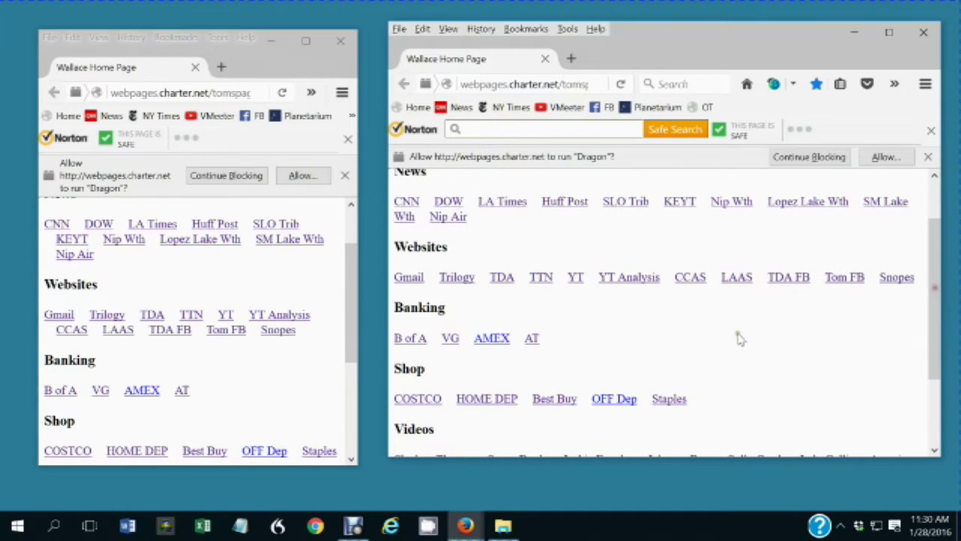
{"action": "left_click", "coordinate": [409, 277]}
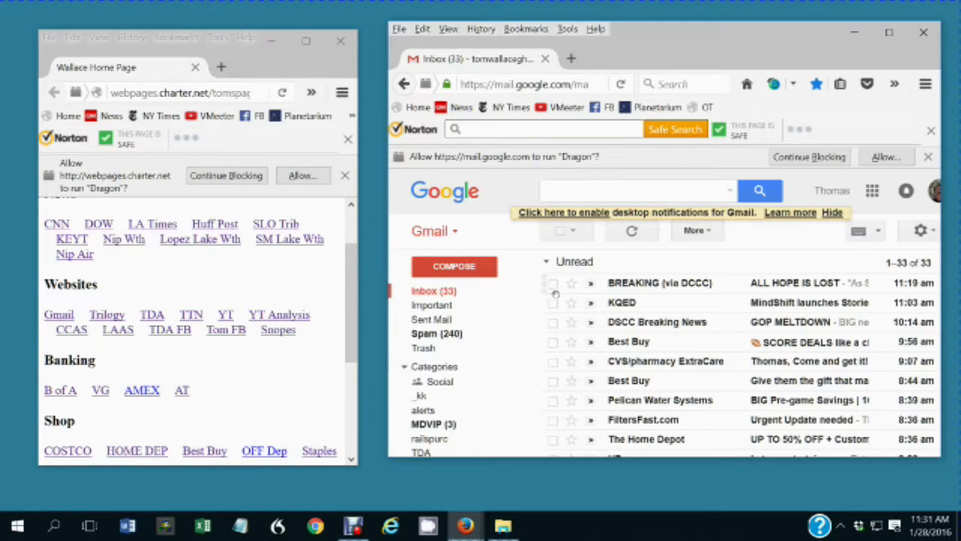
Step: Review the file commands for opening files and saving pages, and create an email containing the link to the inbox page
{"action": "left_click", "coordinate": [400, 30]}
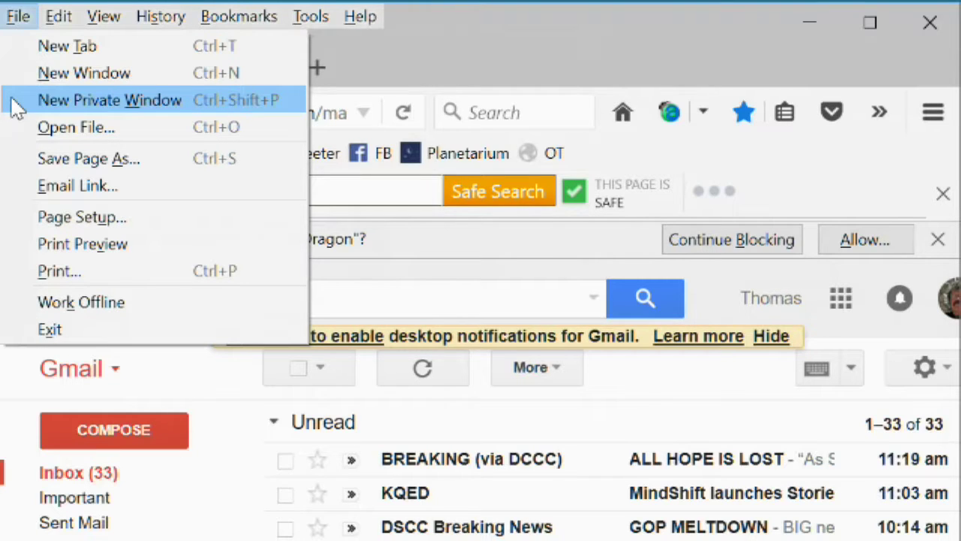
{"action": "left_click", "coordinate": [60, 127]}
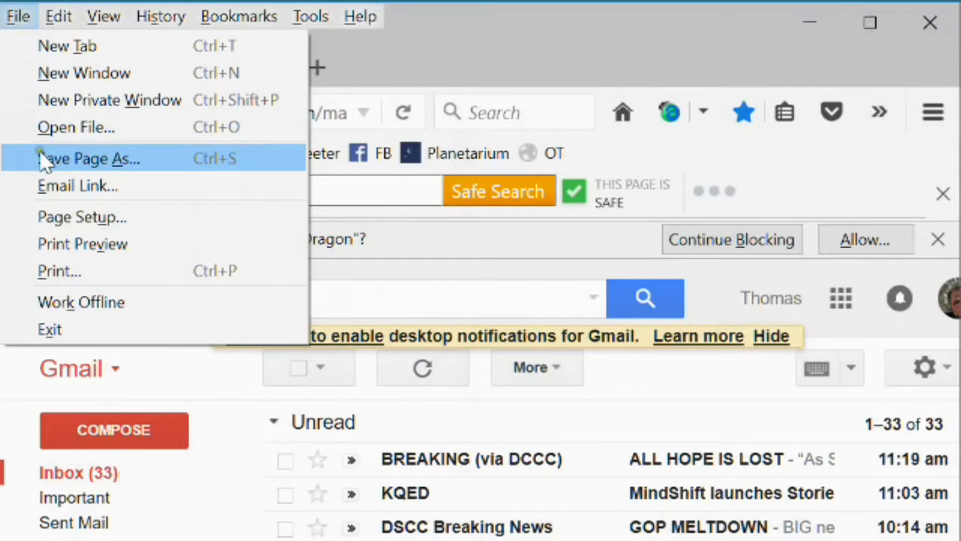
{"action": "left_click", "coordinate": [15, 159]}
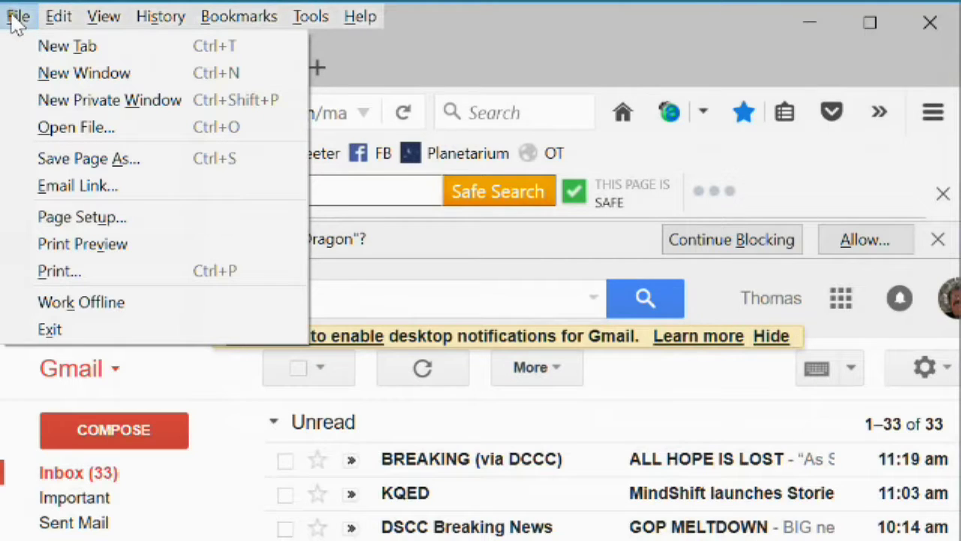
{"action": "left_click", "coordinate": [68, 186]}
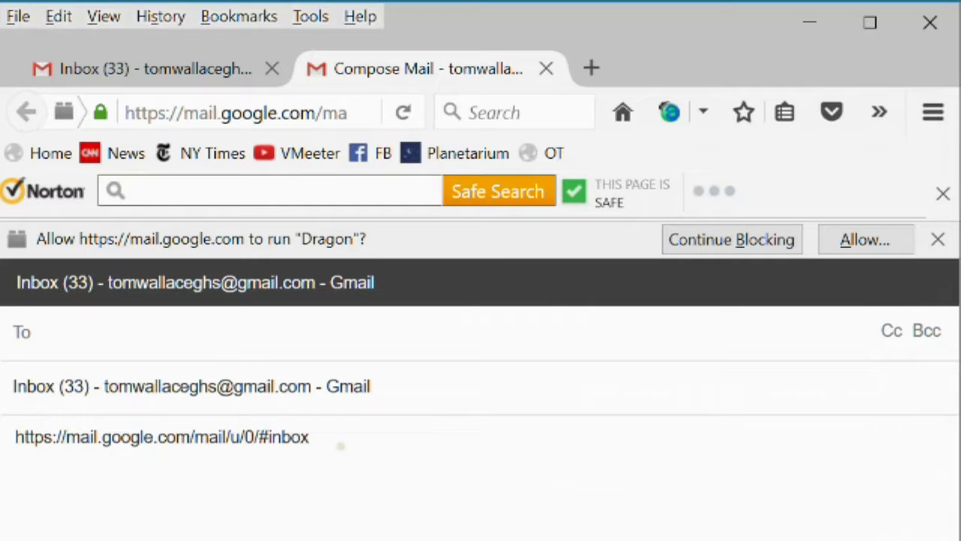
Step: Open the page setup settings, and show the print preview of the home page
{"action": "left_click", "coordinate": [18, 16]}
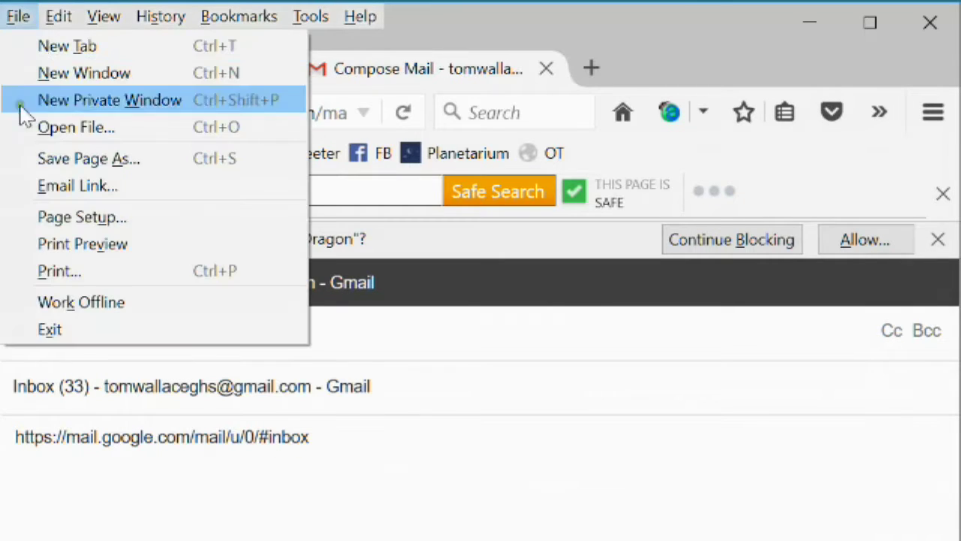
{"action": "left_click", "coordinate": [79, 218]}
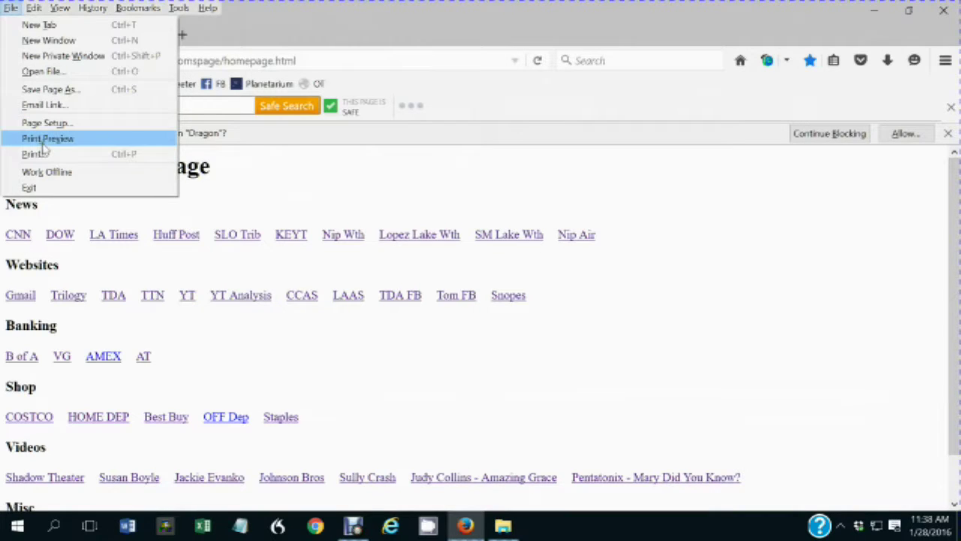
{"action": "left_click", "coordinate": [43, 140]}
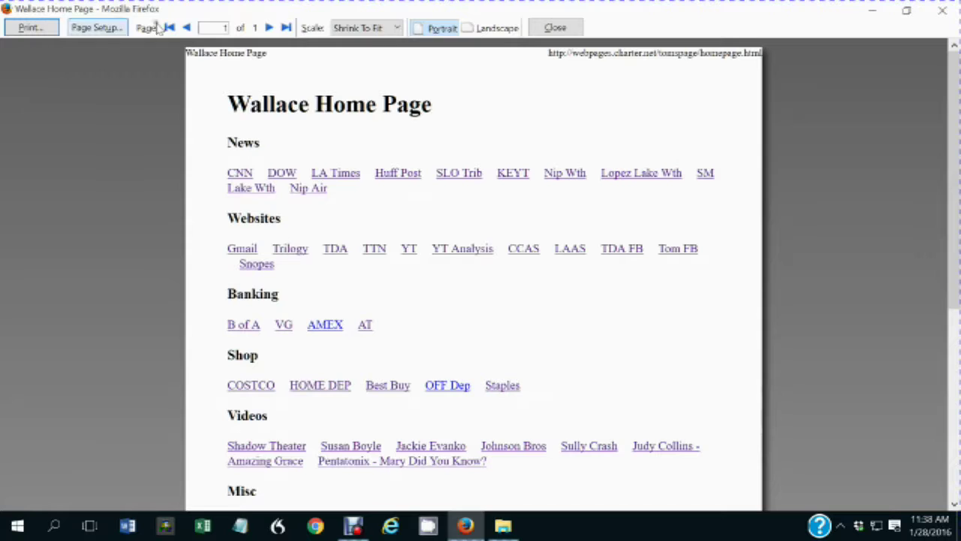
Step: Try the home page's print preview at 30%, 100% and 150% scale
{"action": "left_click", "coordinate": [396, 28]}
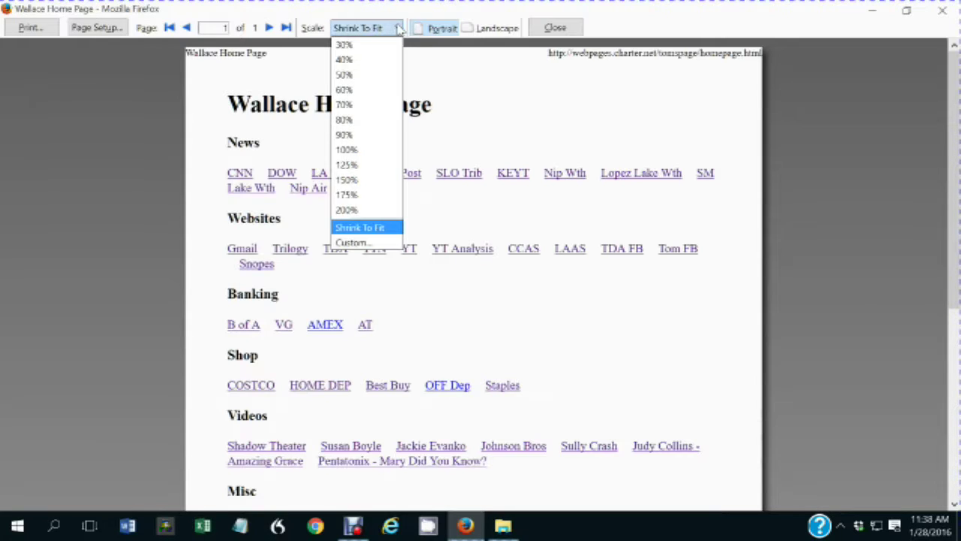
{"action": "left_click", "coordinate": [349, 47]}
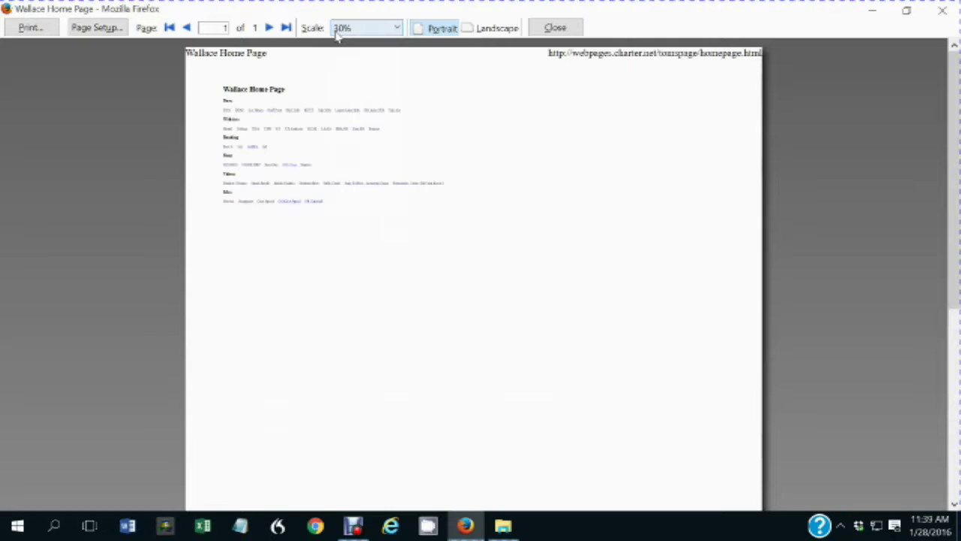
{"action": "left_click", "coordinate": [396, 28]}
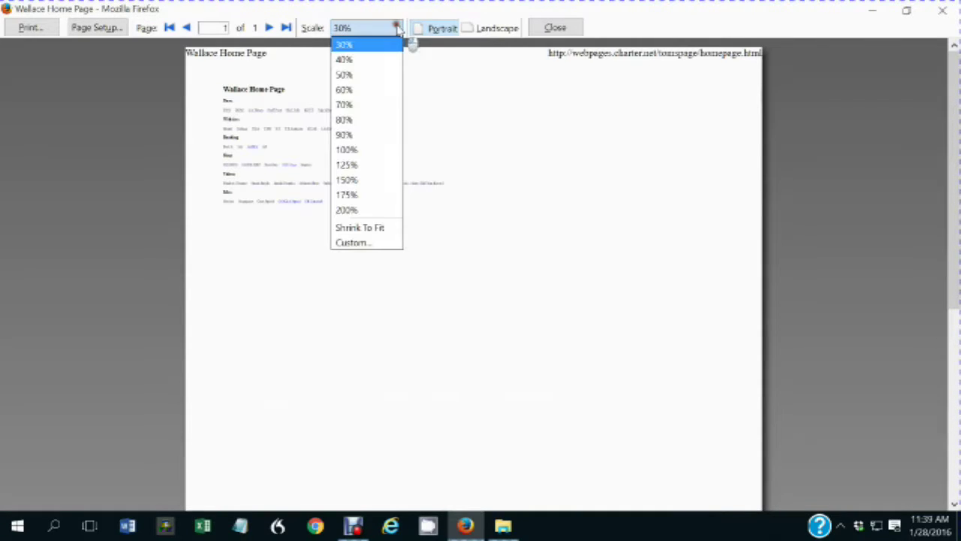
{"action": "left_click", "coordinate": [354, 150]}
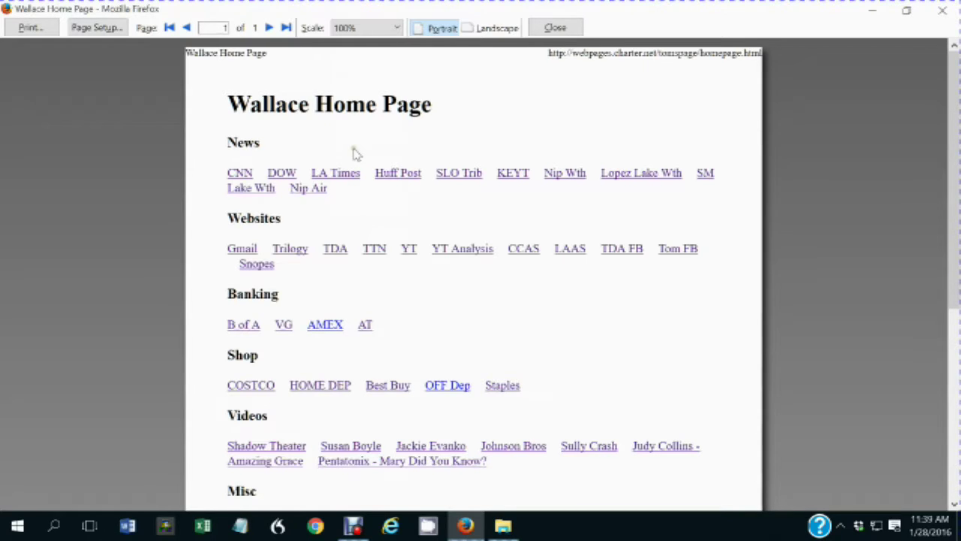
{"action": "left_click", "coordinate": [396, 28]}
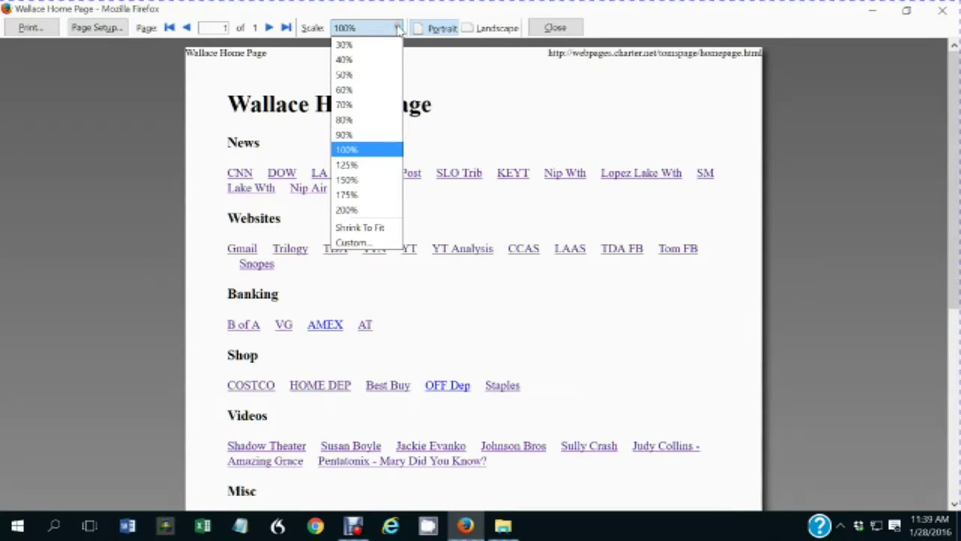
{"action": "left_click", "coordinate": [346, 179]}
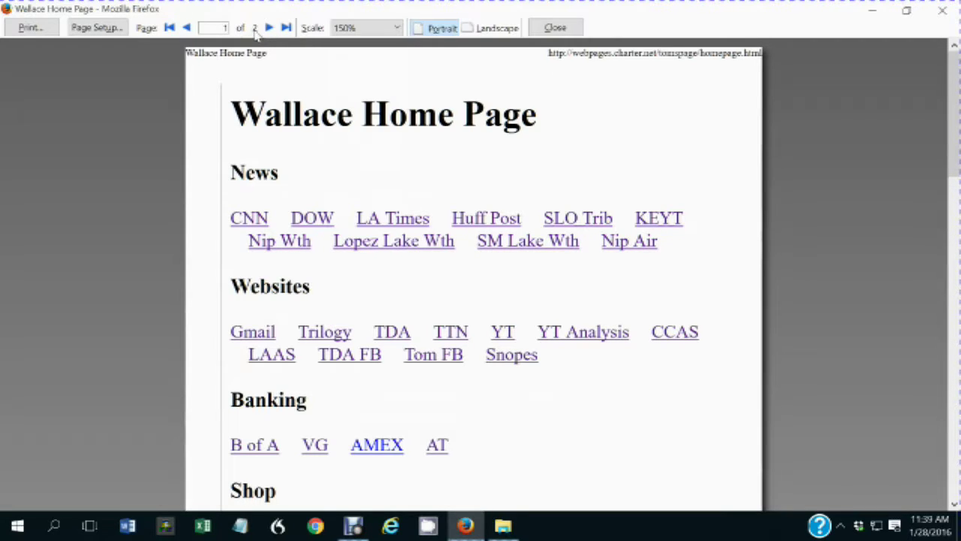
Step: Set the print scale to Shrink To Fit, check the rest of the page, and change the orientation to landscape
{"action": "left_click", "coordinate": [367, 28]}
{"action": "left_click", "coordinate": [358, 235]}
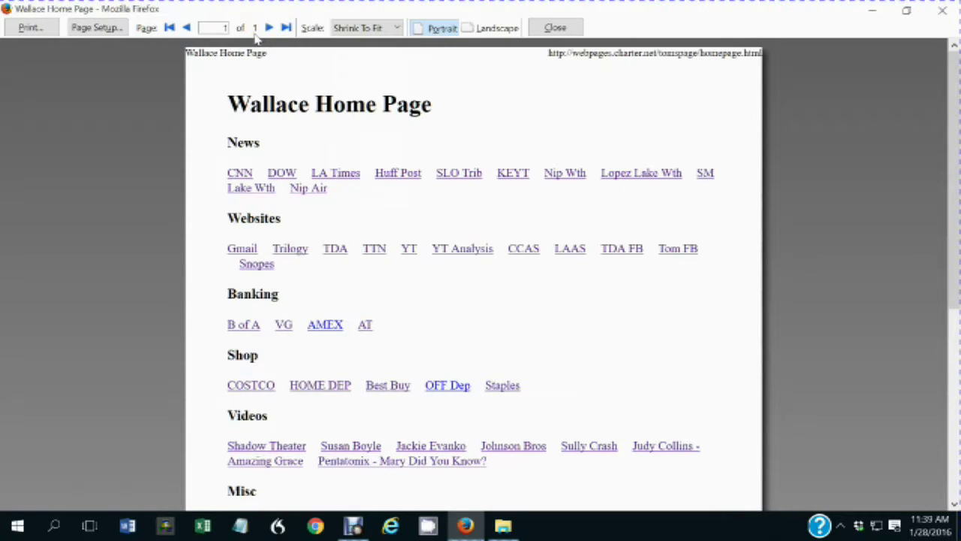
{"action": "scroll", "coordinate": [473, 270], "scroll_direction": "down", "scroll_amount": 5}
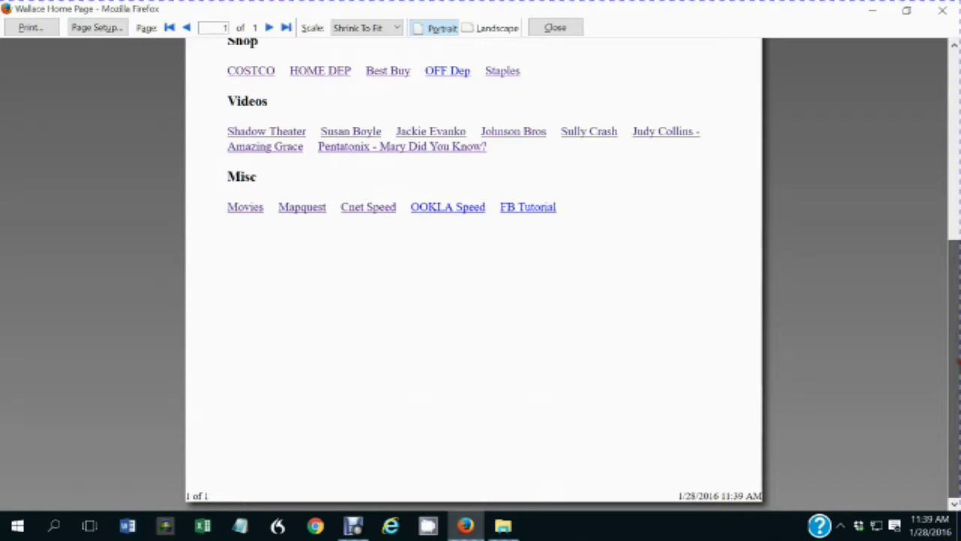
{"action": "left_click", "coordinate": [467, 29]}
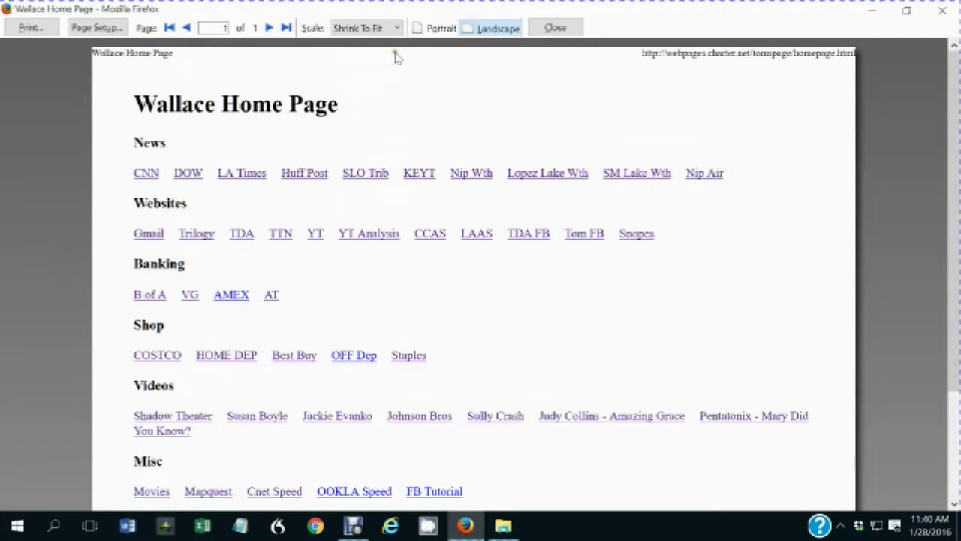
Step: Switch the print preview back to portrait, and review the available printers in the print settings without printing
{"action": "left_click", "coordinate": [435, 30]}
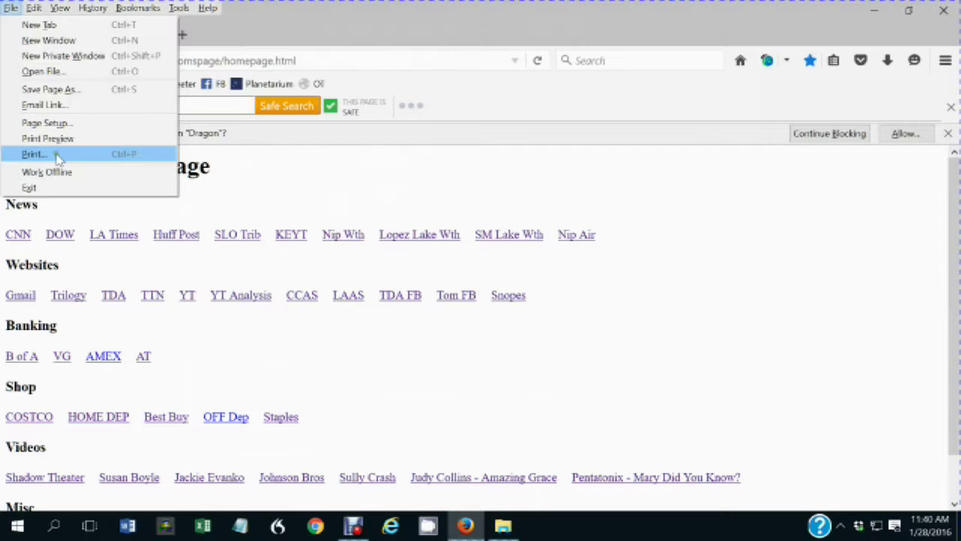
{"action": "left_click", "coordinate": [33, 155]}
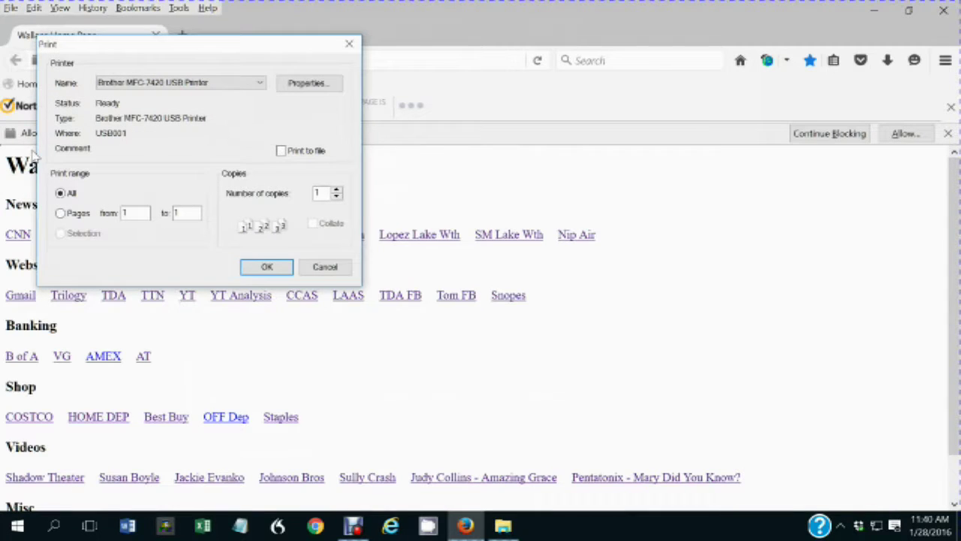
{"action": "left_click", "coordinate": [262, 85]}
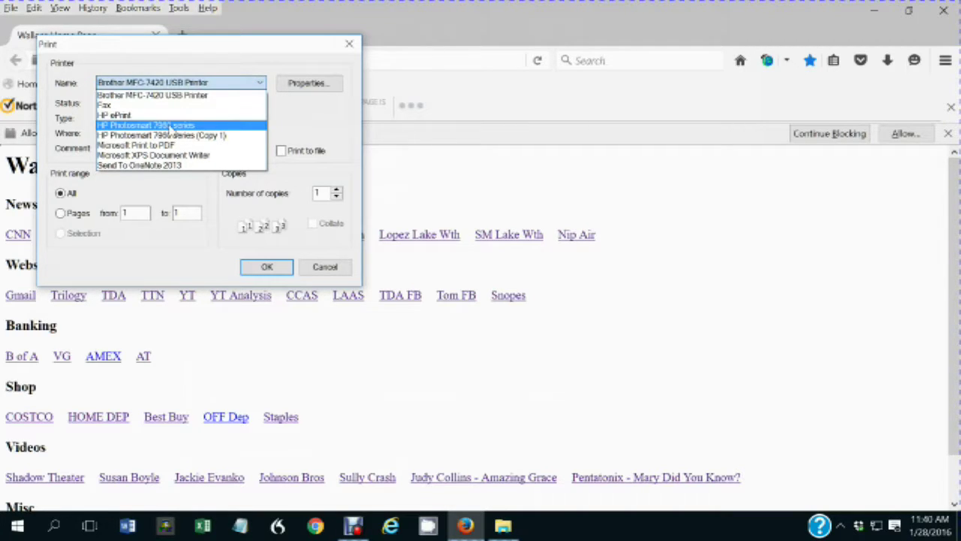
{"action": "left_click", "coordinate": [181, 84]}
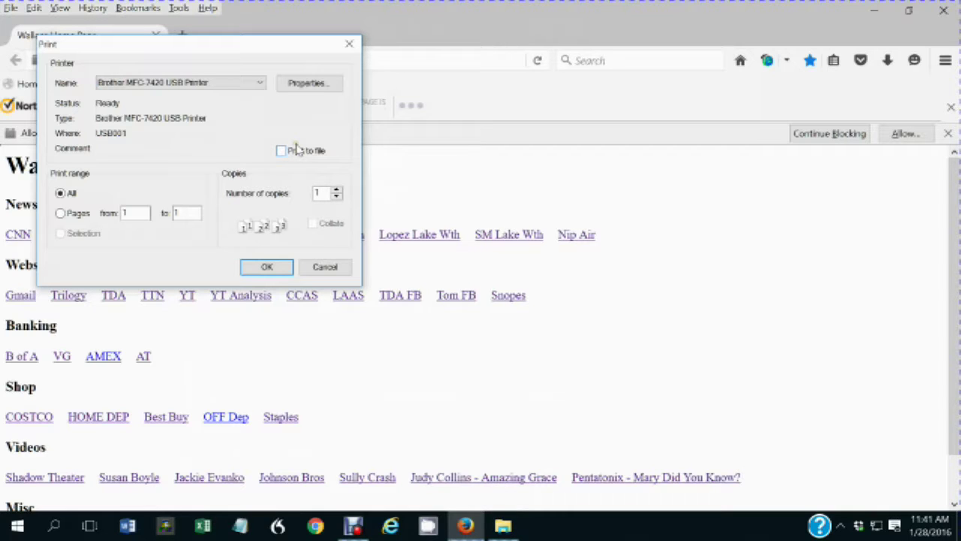
{"action": "key", "text": "Escape"}
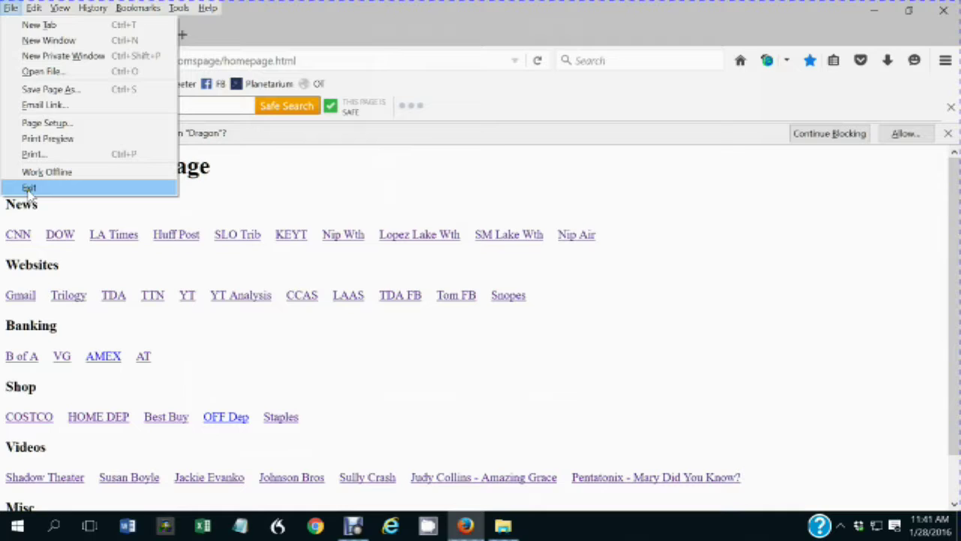
{"action": "key", "text": "Escape"}
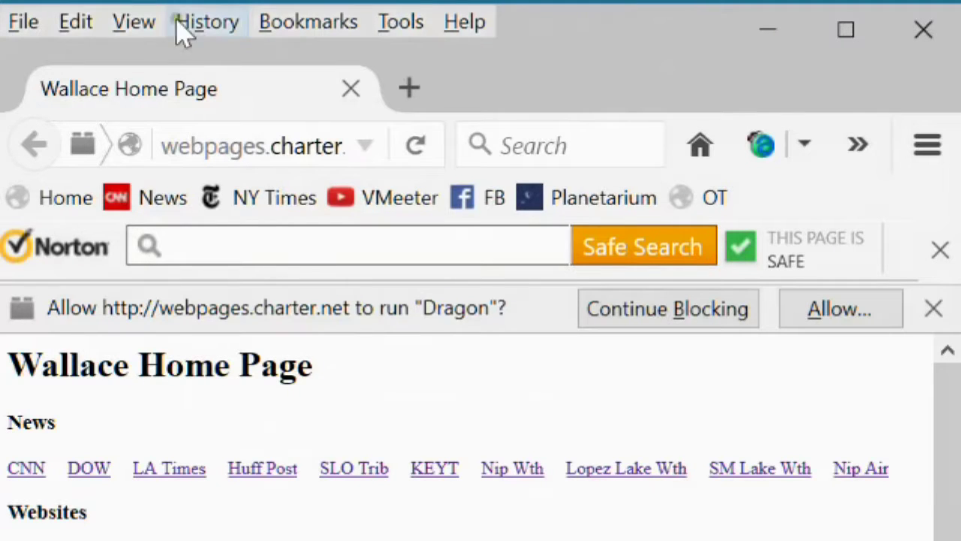
Step: Review the edit commands, highlight the Huff Post link text under News, and select the entire home page
{"action": "left_click", "coordinate": [85, 32]}
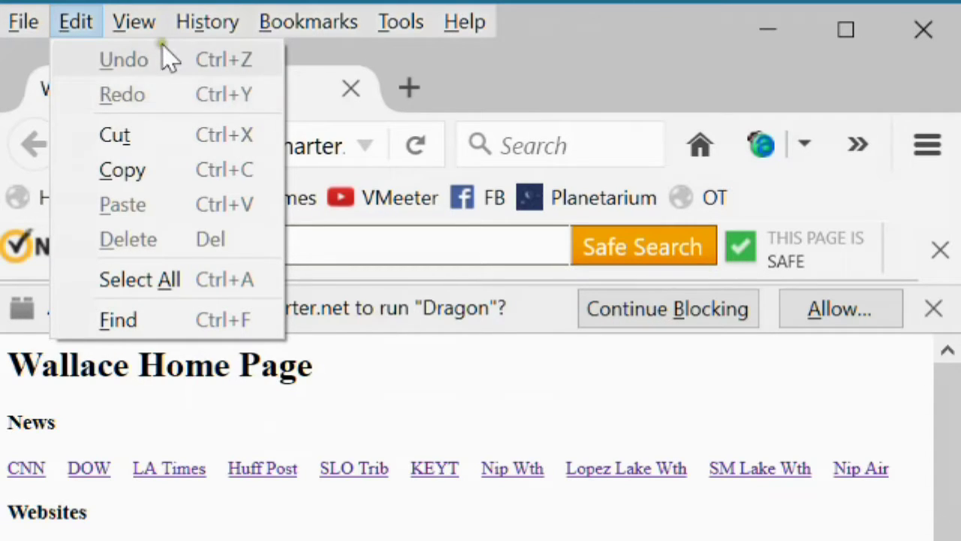
{"action": "left_click", "coordinate": [118, 98]}
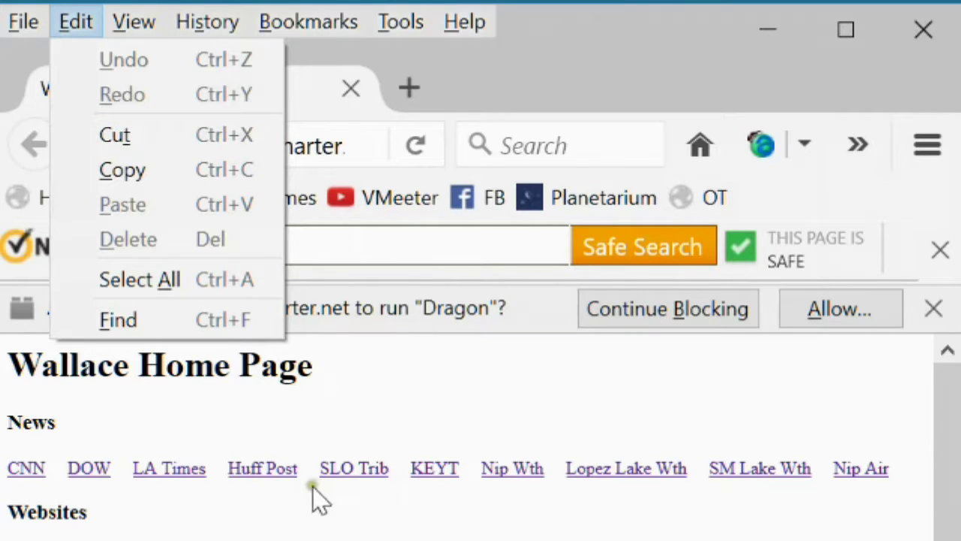
{"action": "left_click", "coordinate": [292, 469]}
{"action": "left_click_drag", "start_coordinate": [299, 468], "coordinate": [219, 481]}
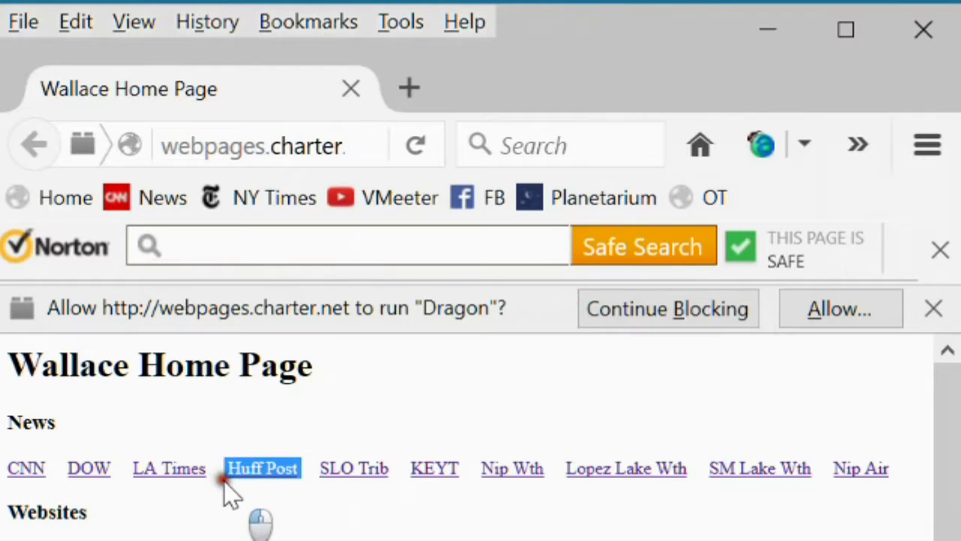
{"action": "left_click", "coordinate": [76, 22]}
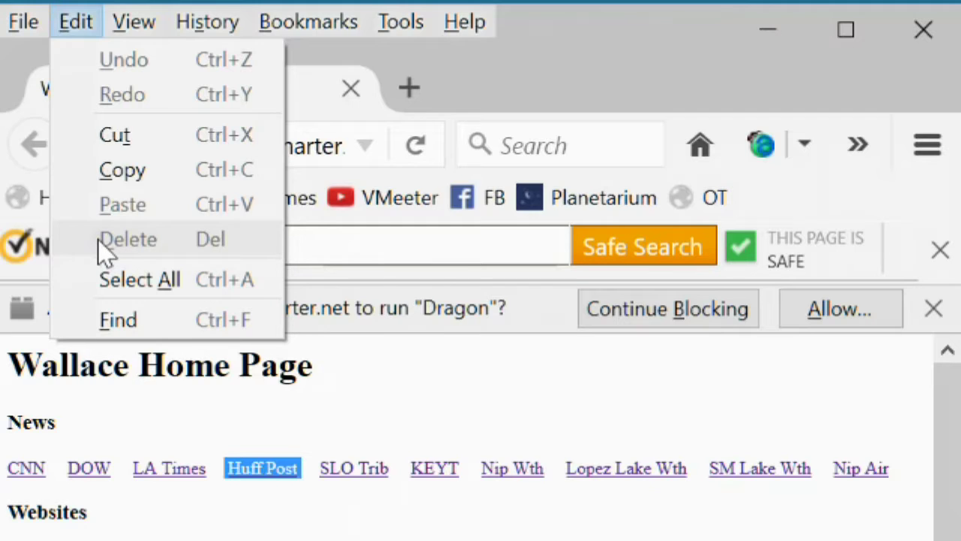
{"action": "left_click", "coordinate": [108, 288]}
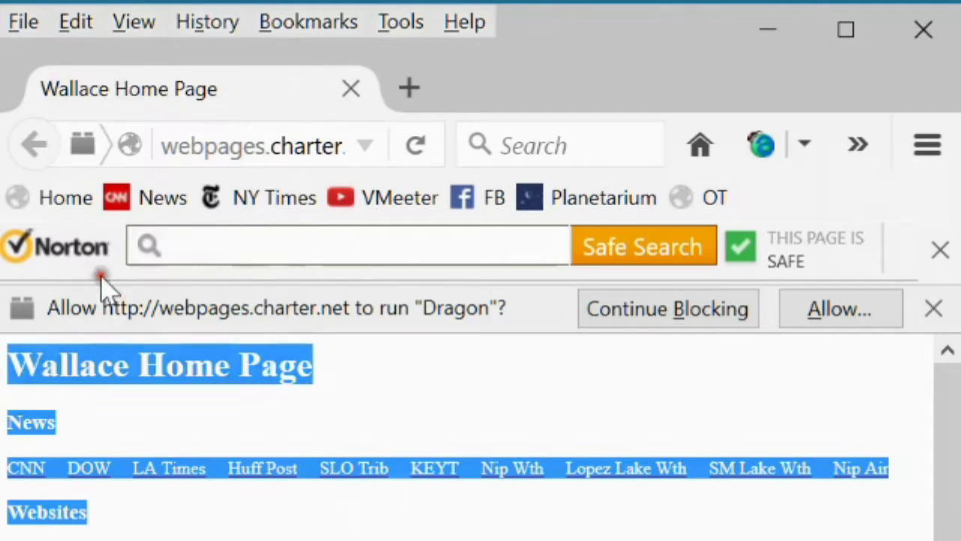
Step: Search the home page for "misc", "map" and "mar" using Find
{"action": "left_click", "coordinate": [76, 22]}
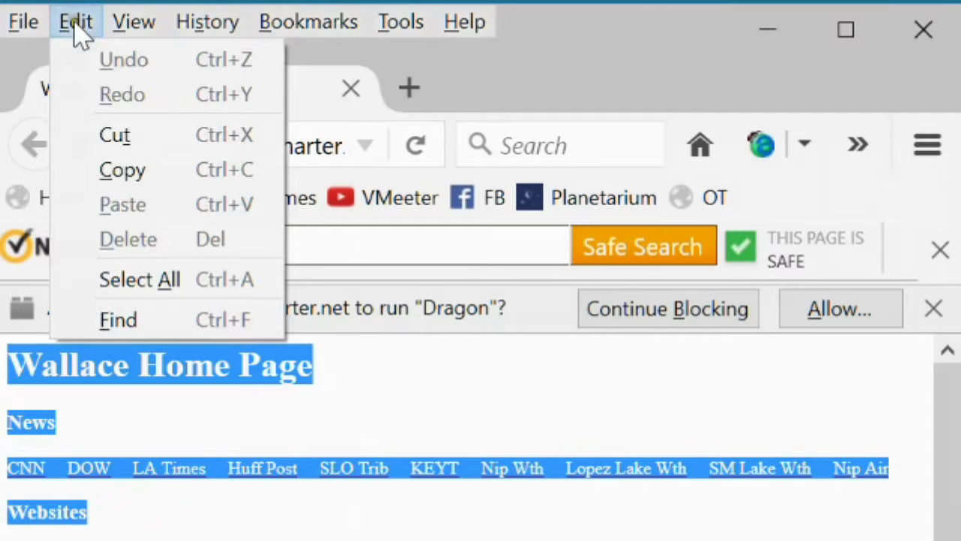
{"action": "left_click", "coordinate": [119, 321]}
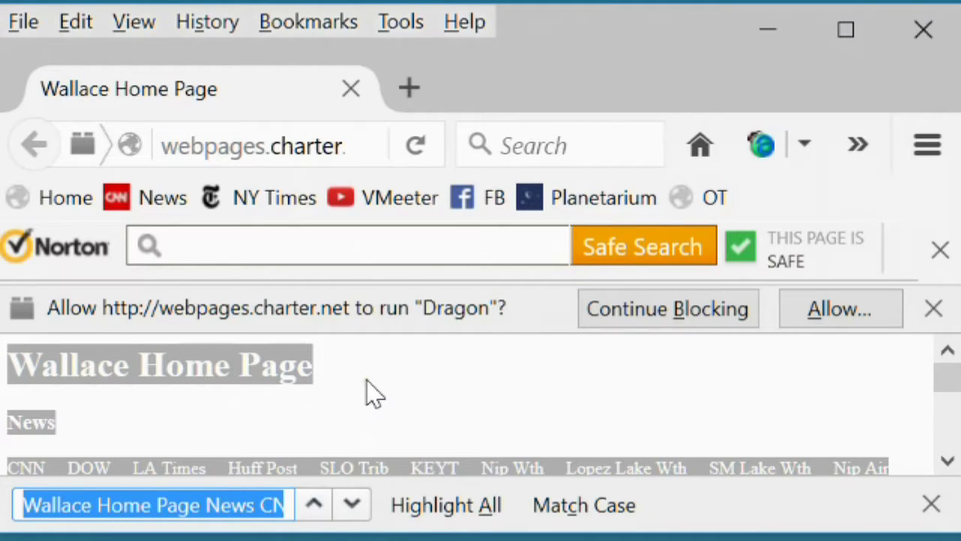
{"action": "type", "text": "misc"}
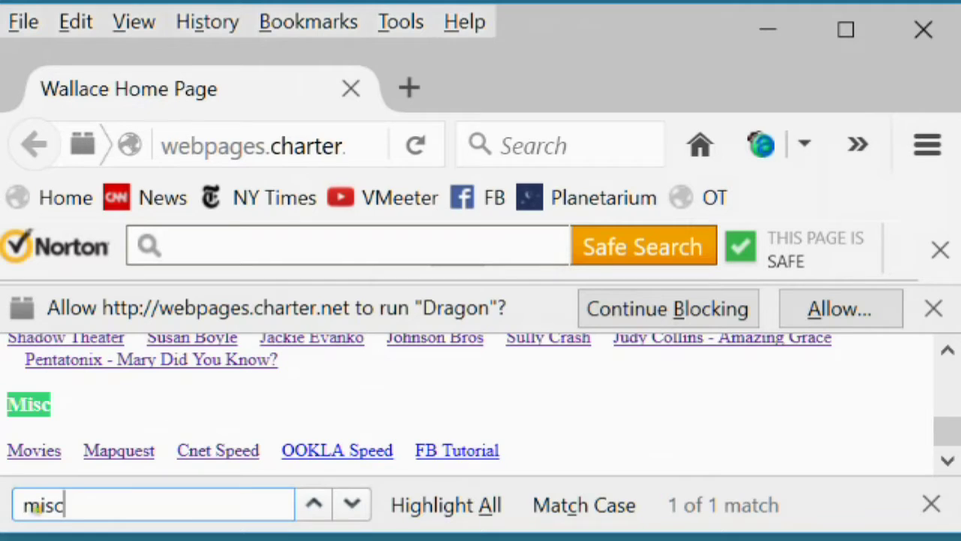
{"action": "double_click", "coordinate": [78, 507]}
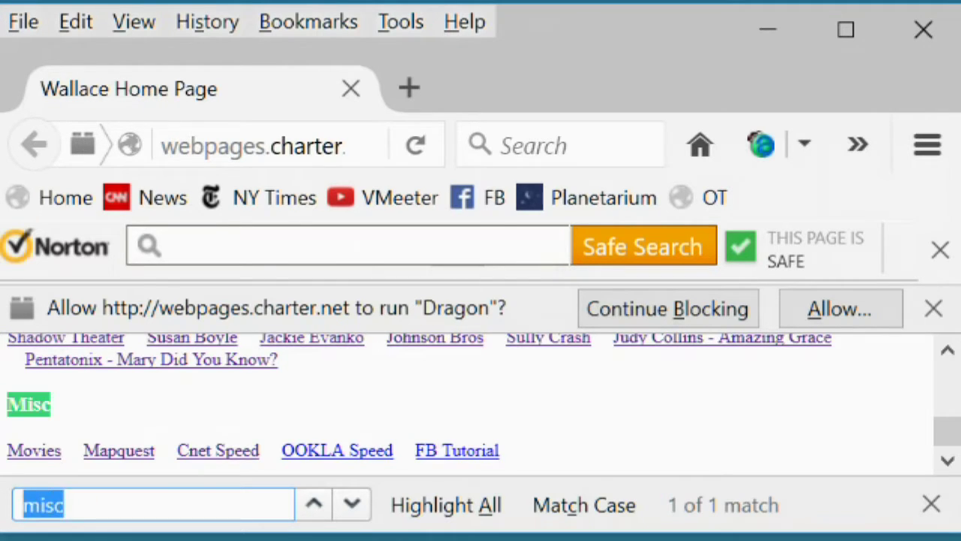
{"action": "type", "text": "m"}
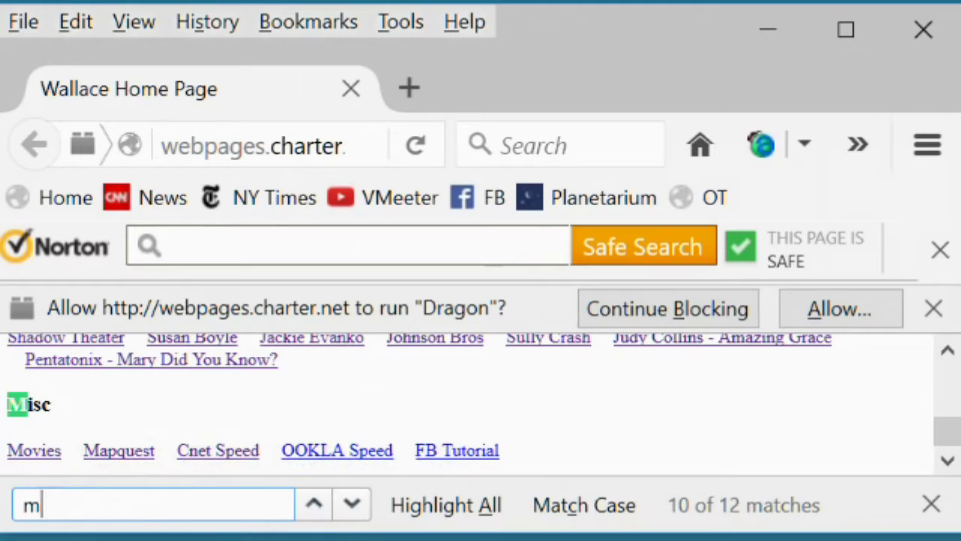
{"action": "type", "text": "ap"}
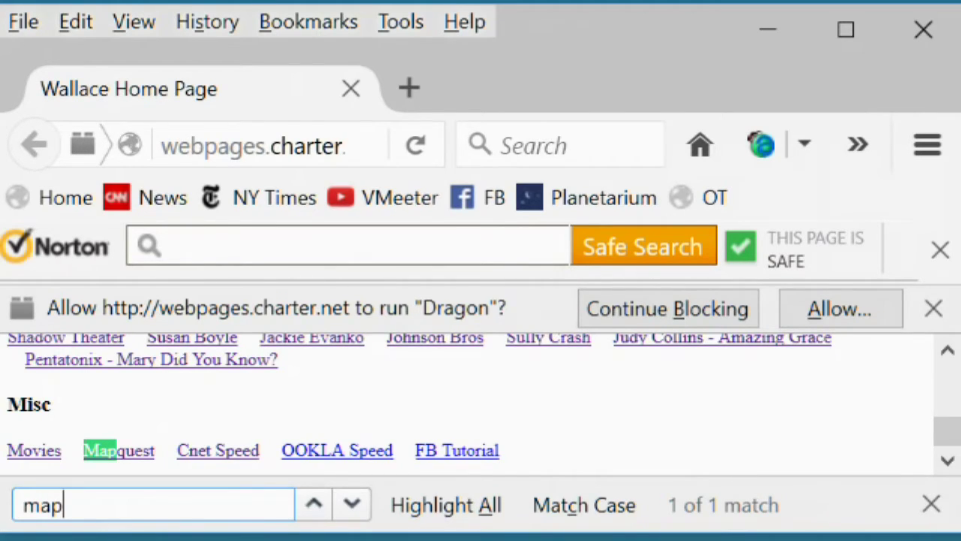
{"action": "double_click", "coordinate": [66, 504]}
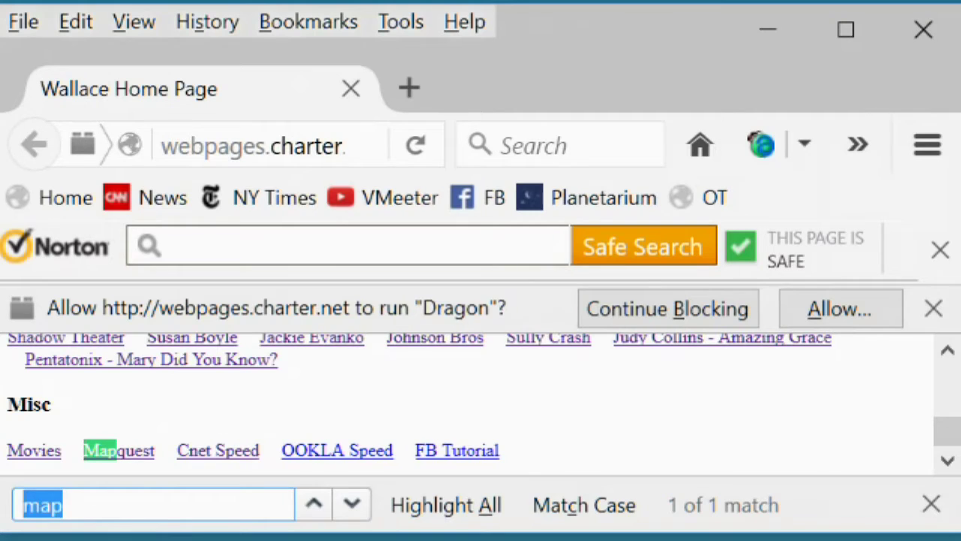
{"action": "type", "text": "ma"}
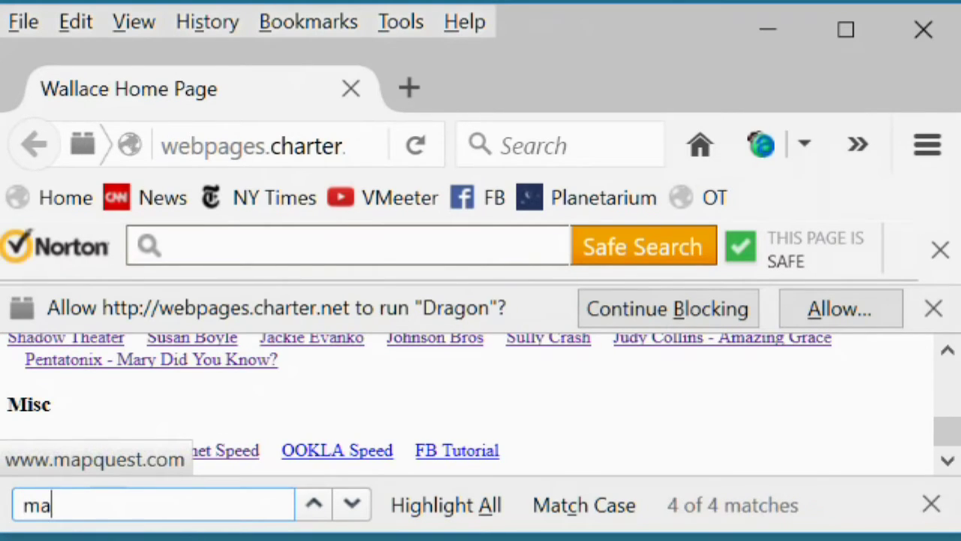
{"action": "type", "text": "r"}
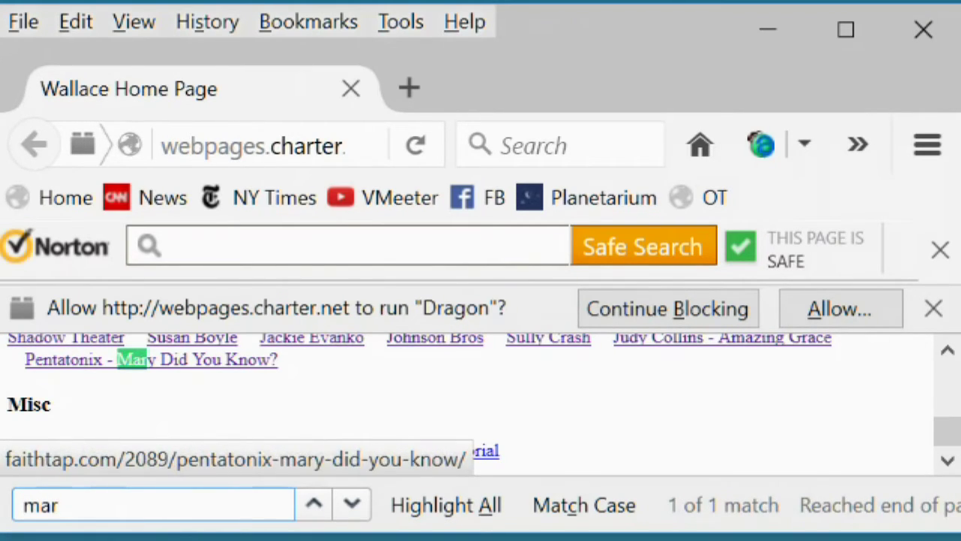